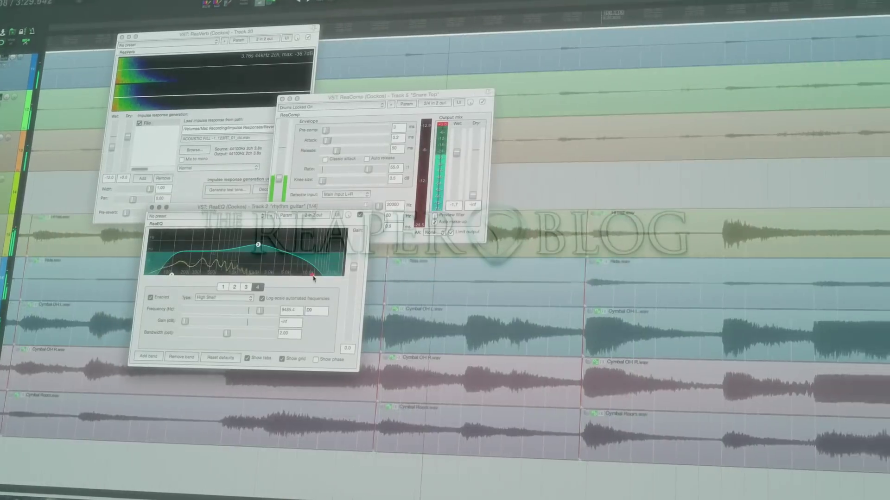
# Raise ReaEQ's fourth band from 9485.4 Hz to about 18173 Hz
pyautogui.moveTo(314, 278); pyautogui.dragTo(330, 278)
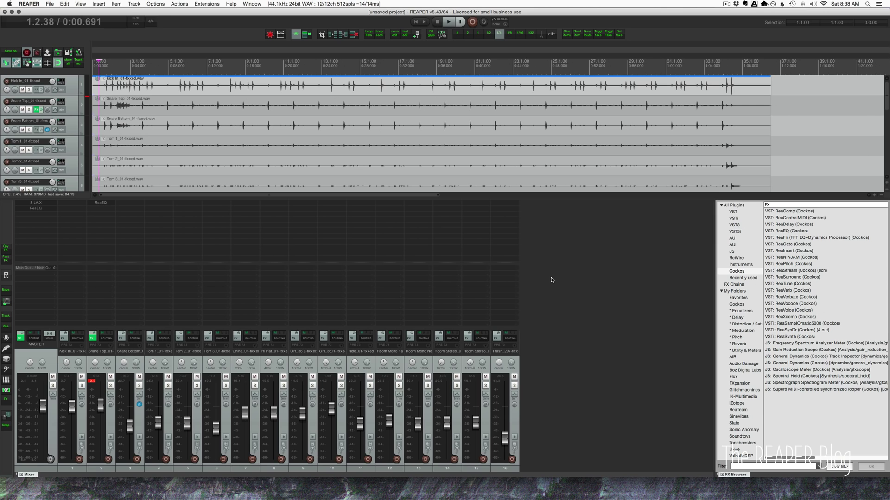
pyautogui.press('super+Tab')
pyautogui.press('super+Tab')
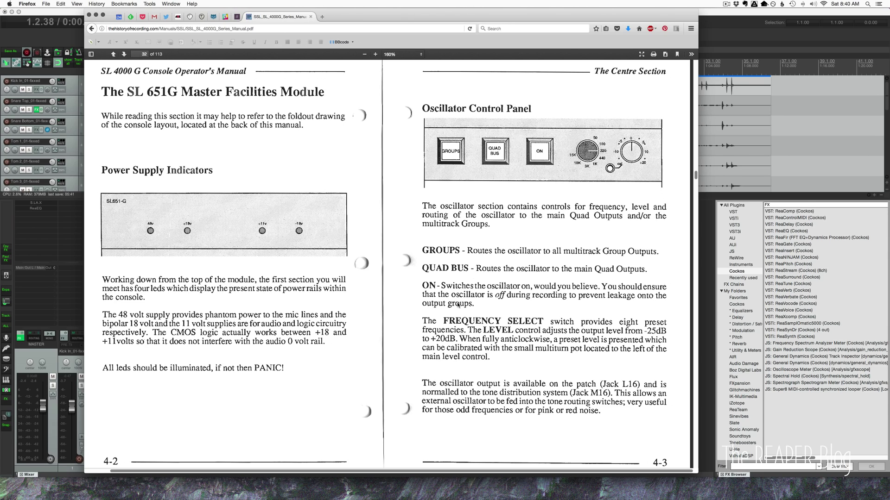
pyautogui.press('super+Tab')
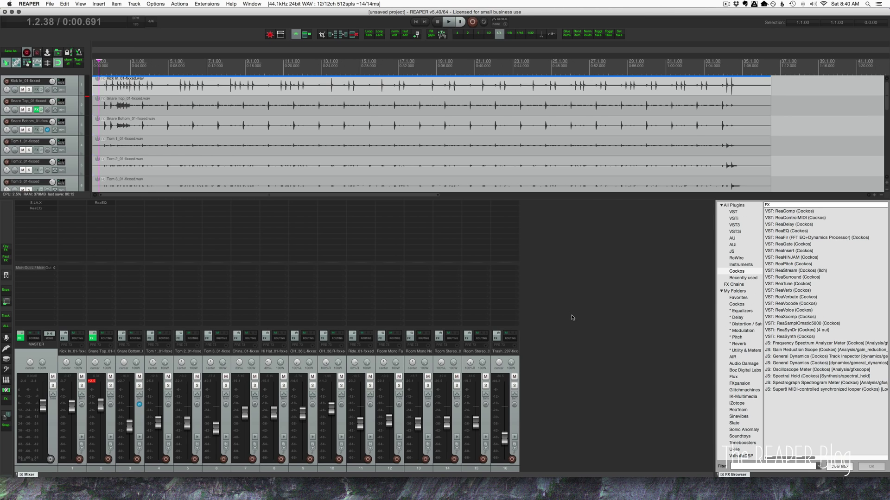
pyautogui.click(96, 65)
pyautogui.press('space')
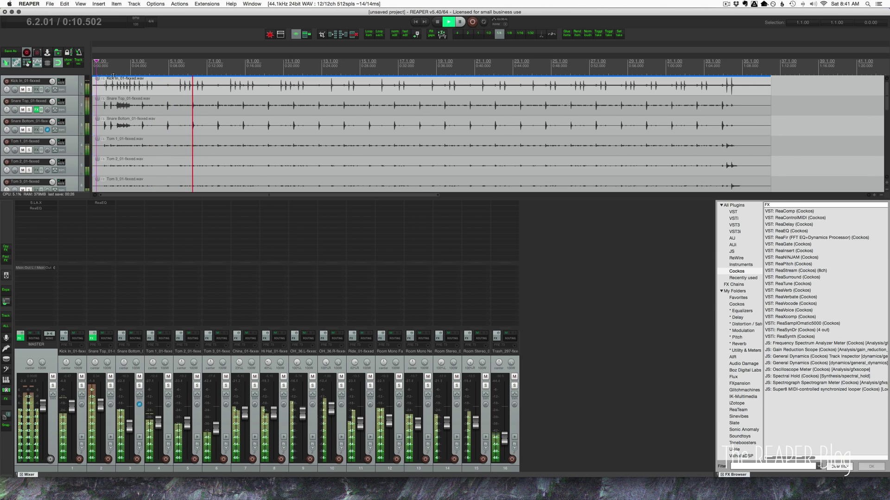
pyautogui.press('space')
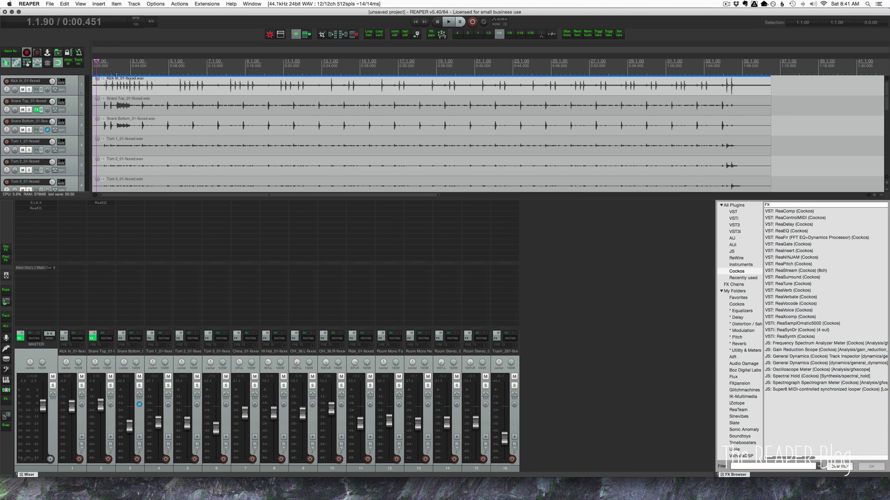
pyautogui.click(70, 358)
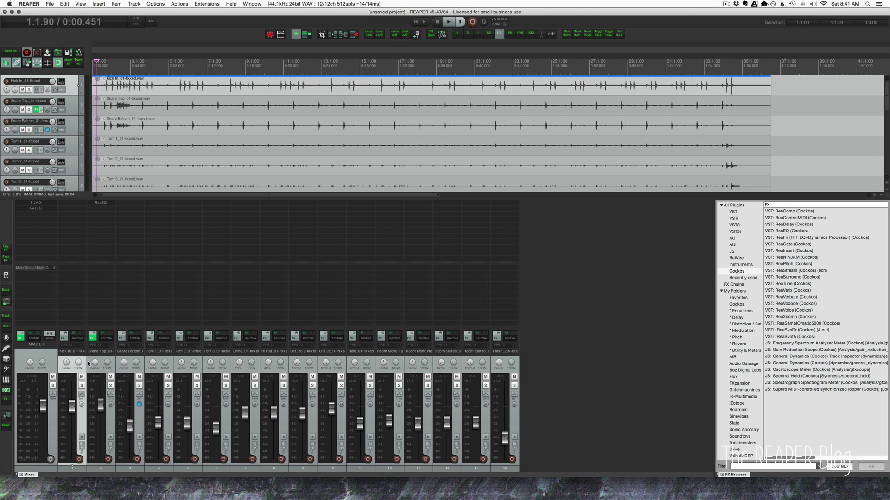
# Insert a new track below Kick In and name it 'kick sub'
pyautogui.press('super+t')
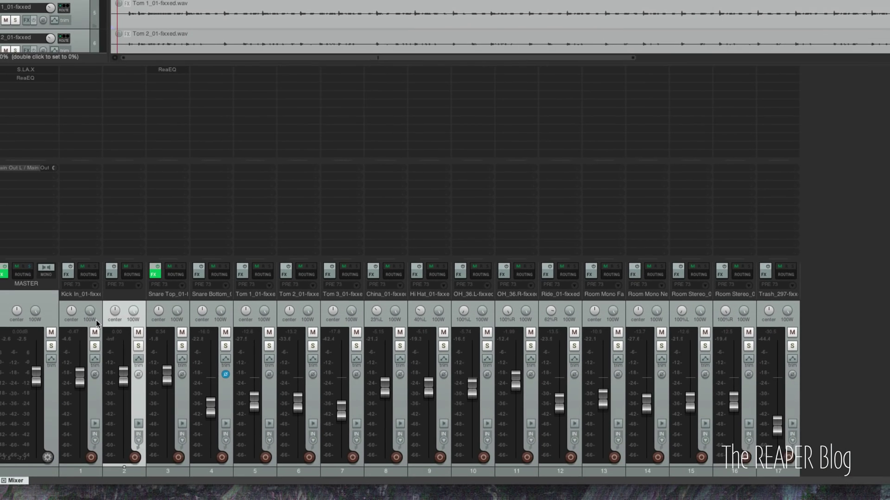
pyautogui.doubleClick(126, 292)
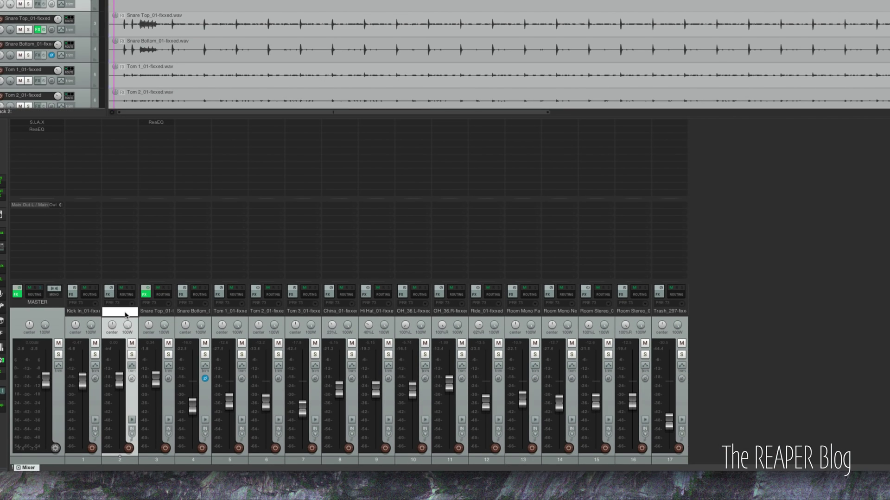
pyautogui.write('kick sub')
pyautogui.press('Return')
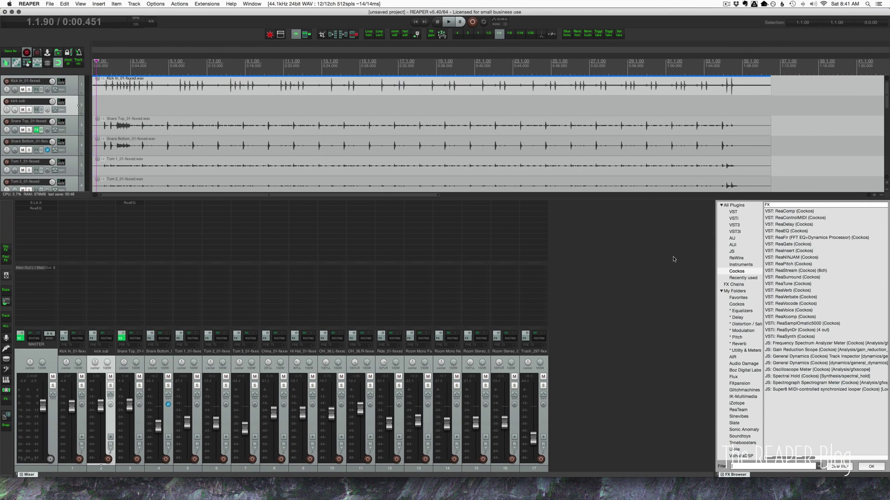
# Add JS: Tone Generator to kick sub from the filtered FX browser and mute the track
pyautogui.click(732, 251)
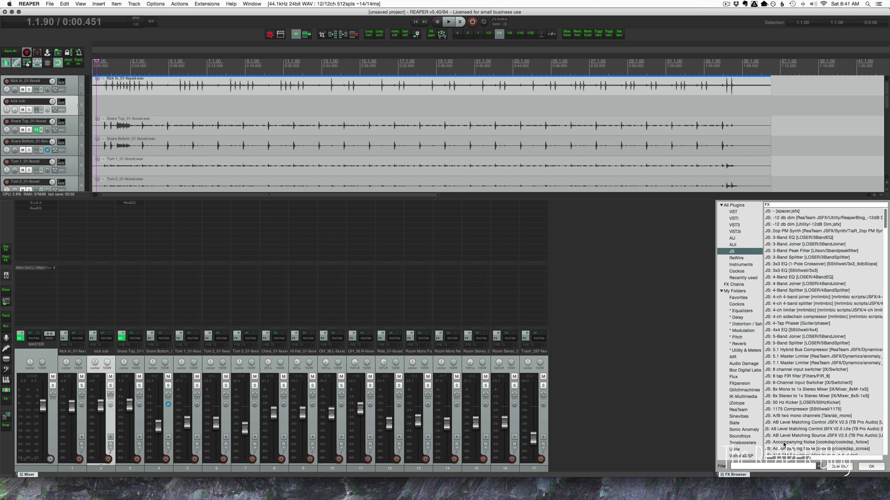
pyautogui.click(767, 466)
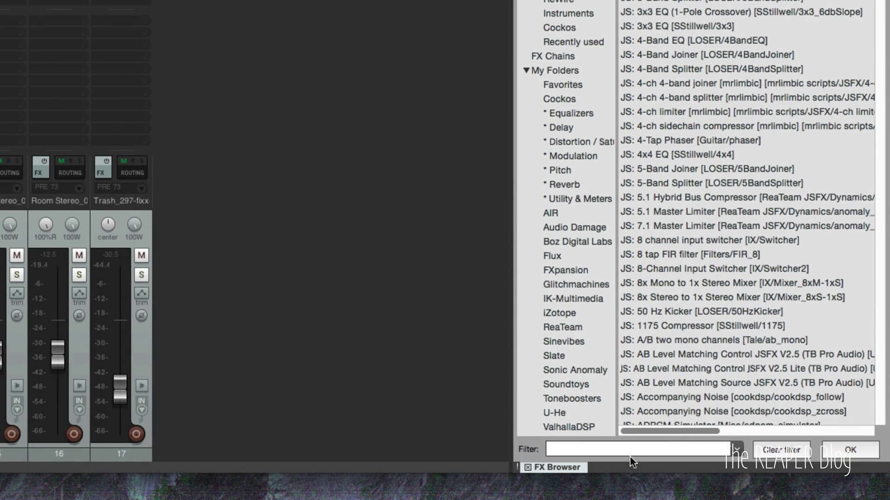
pyautogui.write('tone')
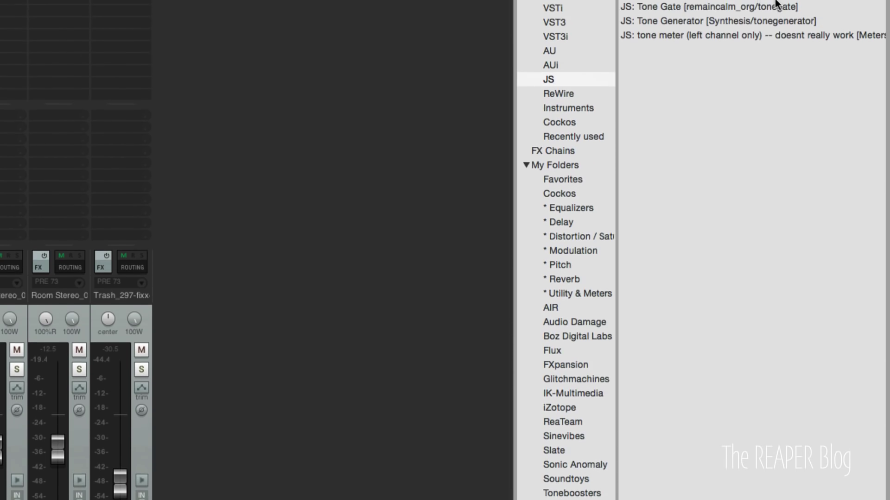
pyautogui.click(680, 119)
pyautogui.doubleClick(679, 118)
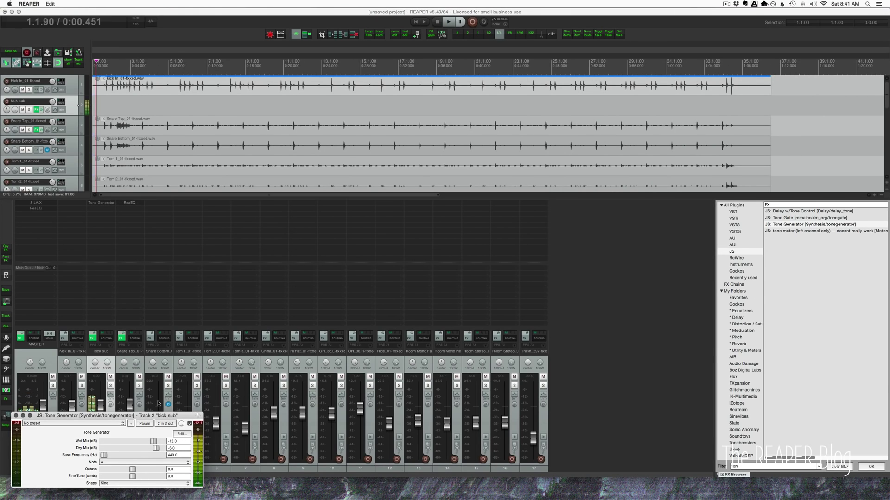
pyautogui.moveTo(161, 415); pyautogui.dragTo(441, 241)
pyautogui.click(110, 376)
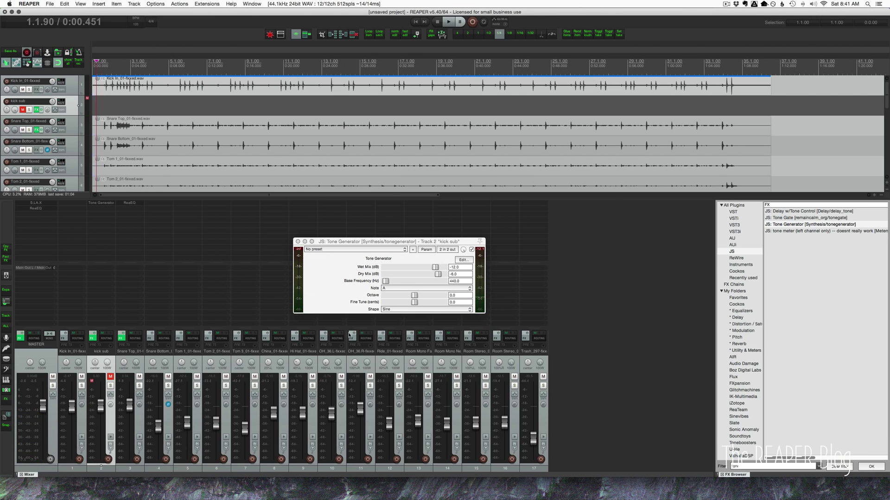
# Set the Tone Generator to 50 Hz with dry mix at -120 dB, briefly unmuting kick sub to listen
pyautogui.click(460, 281)
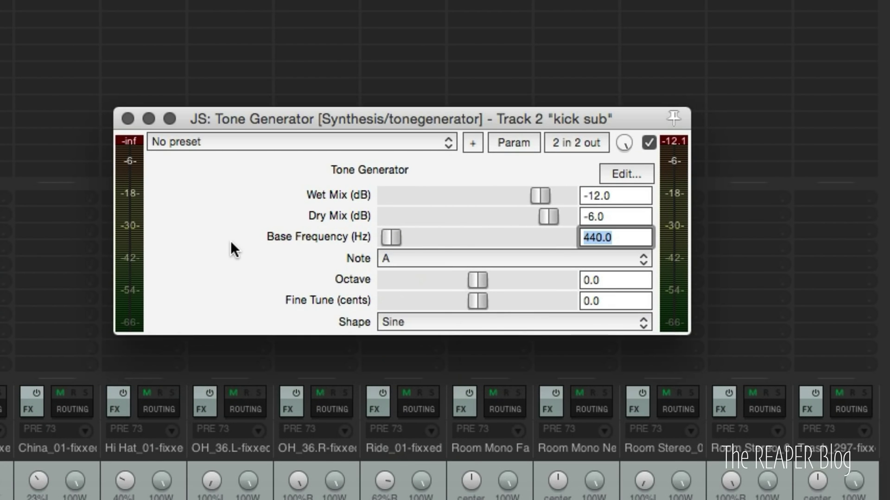
pyautogui.write('50')
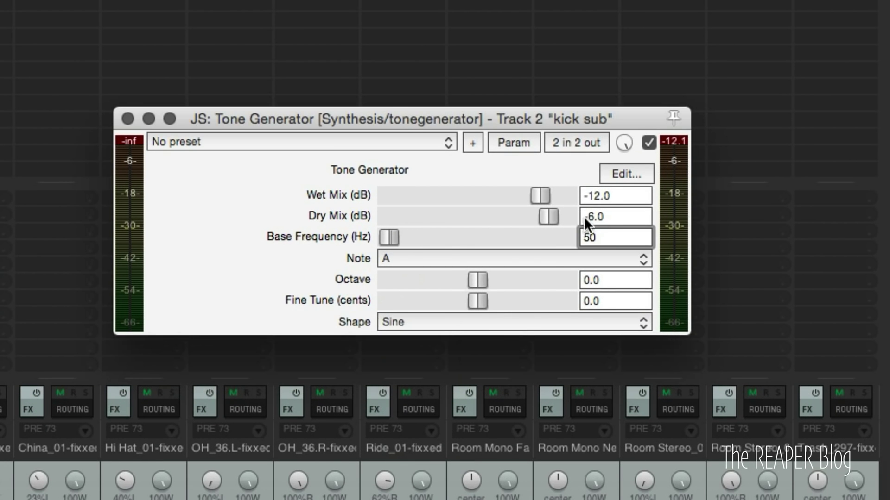
pyautogui.moveTo(551, 216); pyautogui.dragTo(213, 259)
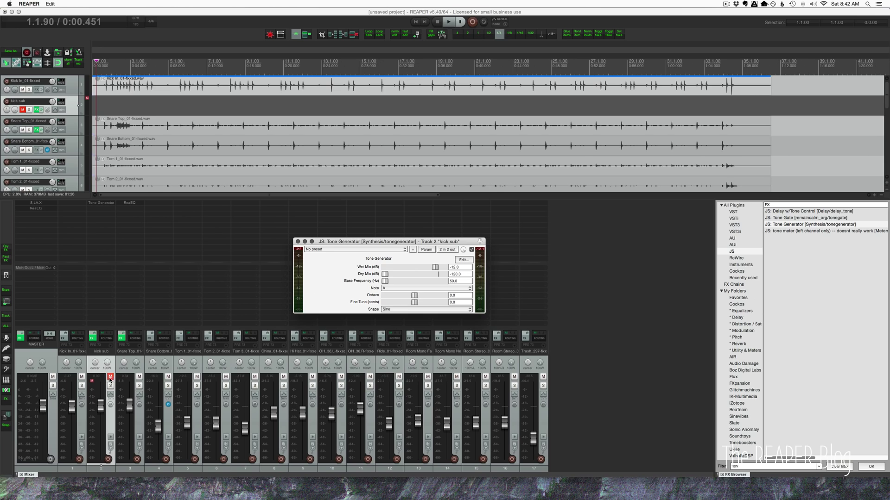
pyautogui.click(111, 377)
pyautogui.click(111, 377)
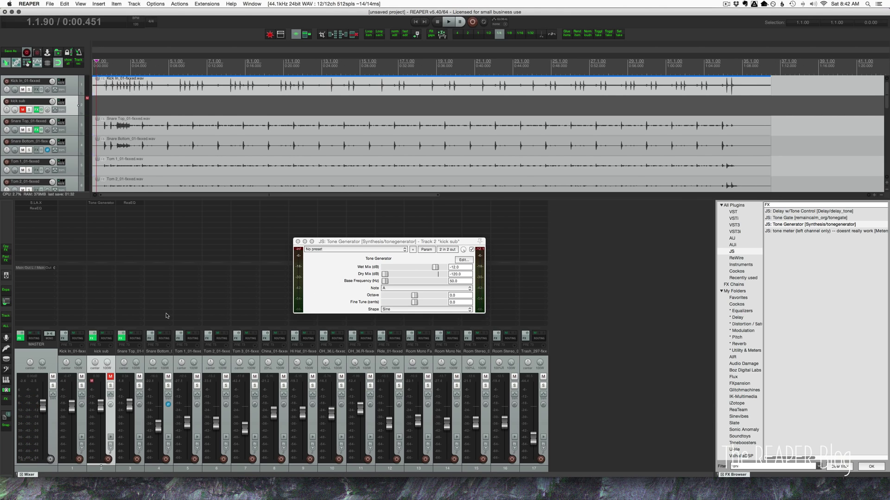
# Add ReaGate to kick sub, detecting from Auxiliary Input L+R, fed by a Kick In send into channels 3/4
pyautogui.click(741, 273)
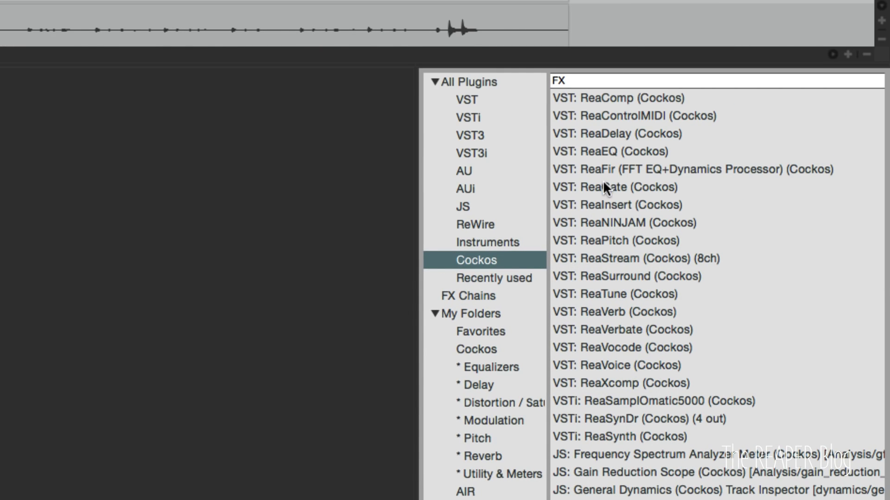
pyautogui.click(784, 243)
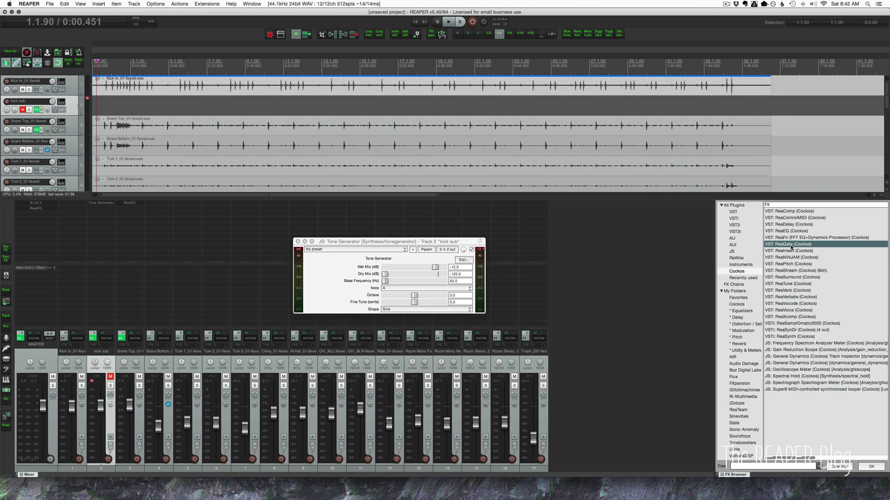
pyautogui.doubleClick(791, 244)
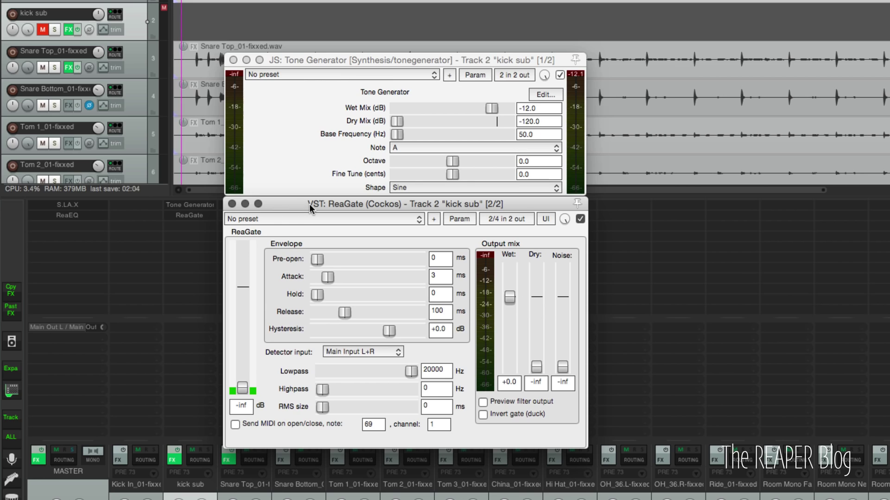
pyautogui.moveTo(306, 209); pyautogui.dragTo(305, 210)
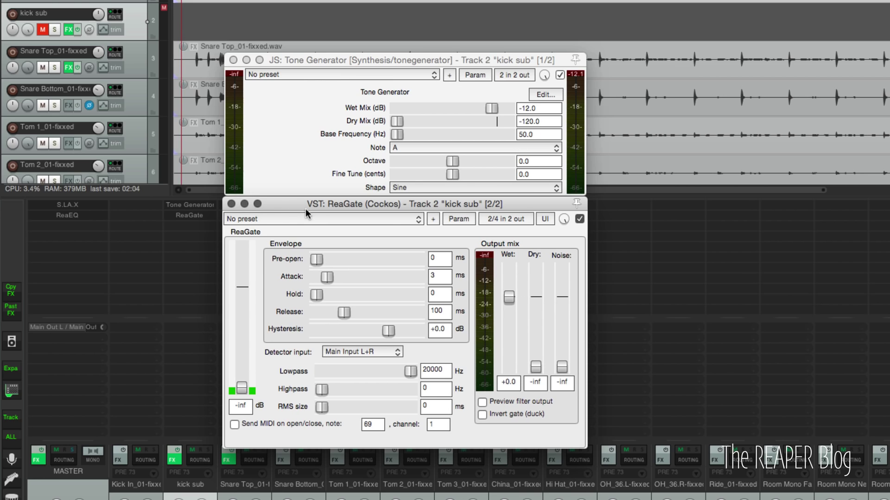
pyautogui.click(348, 356)
pyautogui.click(359, 362)
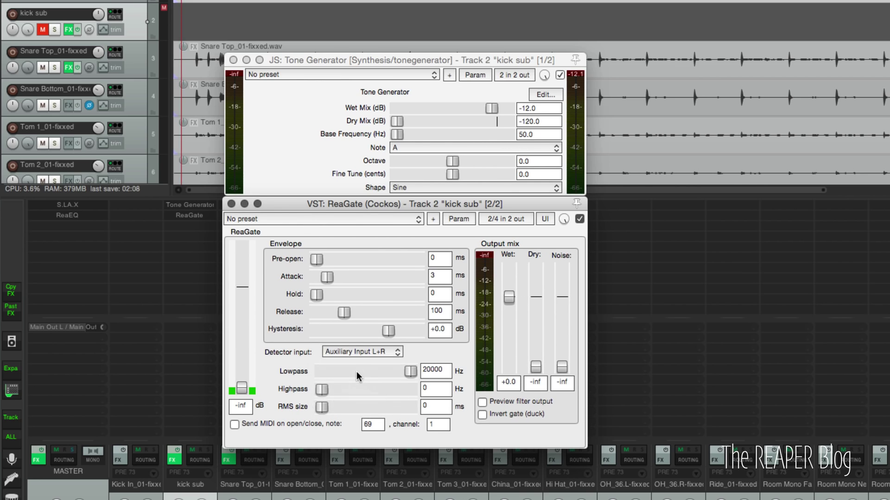
pyautogui.click(145, 458)
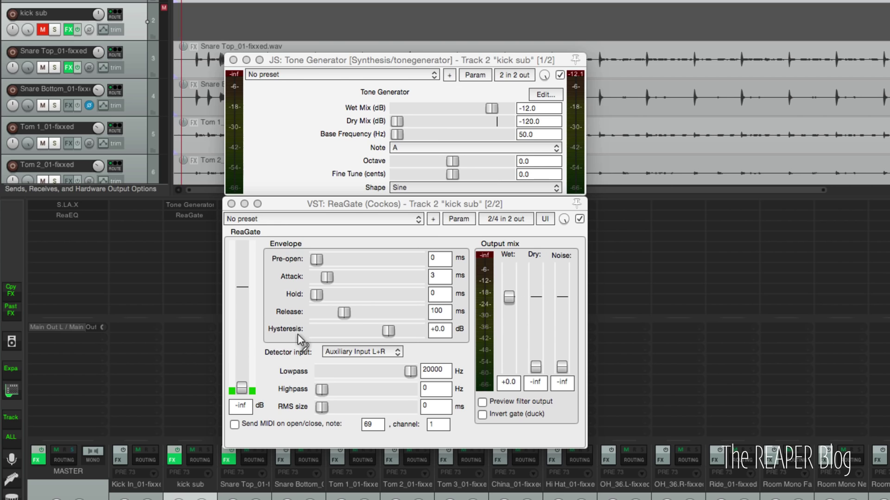
pyautogui.moveTo(297, 334); pyautogui.dragTo(297, 332)
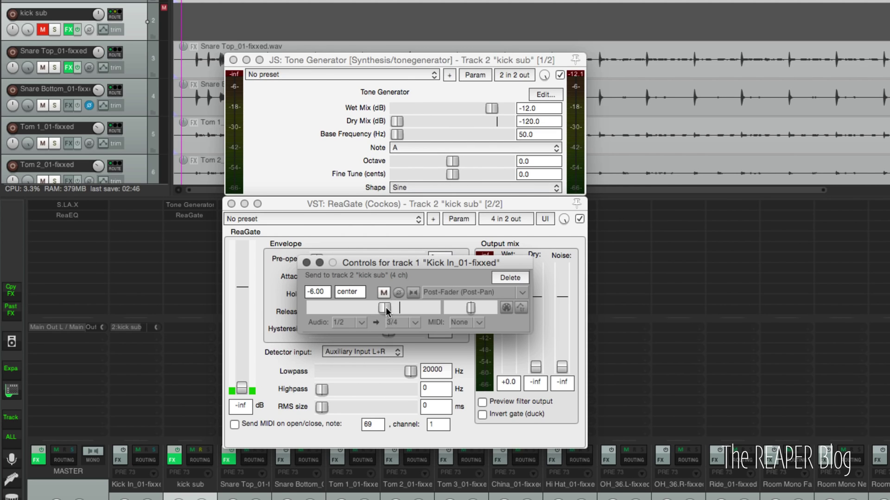
# Switch the Kick In sidechain send from Post-Fader (Post-Pan) to Pre-Fader (Post-FX)
pyautogui.click(447, 291)
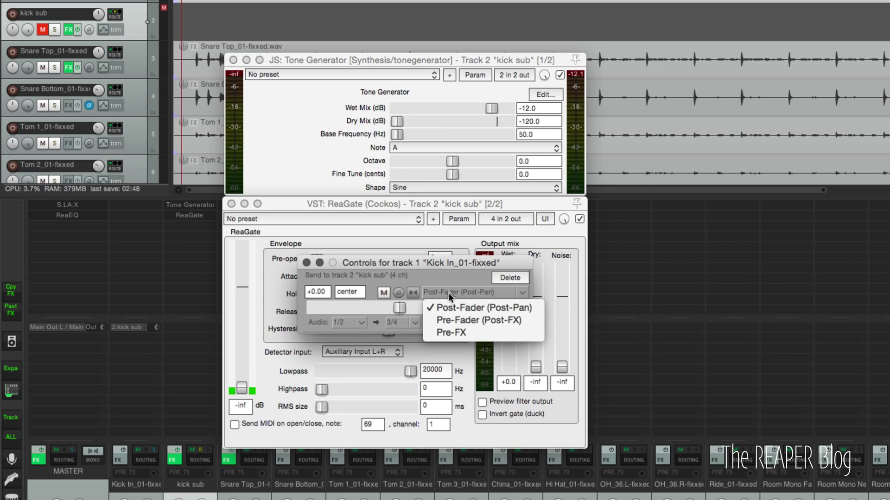
pyautogui.click(479, 322)
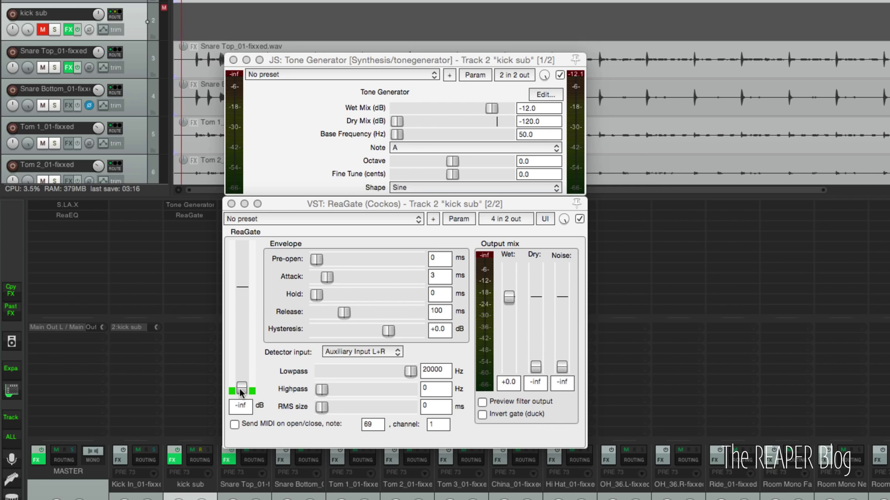
# Raise ReaGate's threshold from -inf to about -27 dB
pyautogui.moveTo(241, 389); pyautogui.dragTo(241, 349)
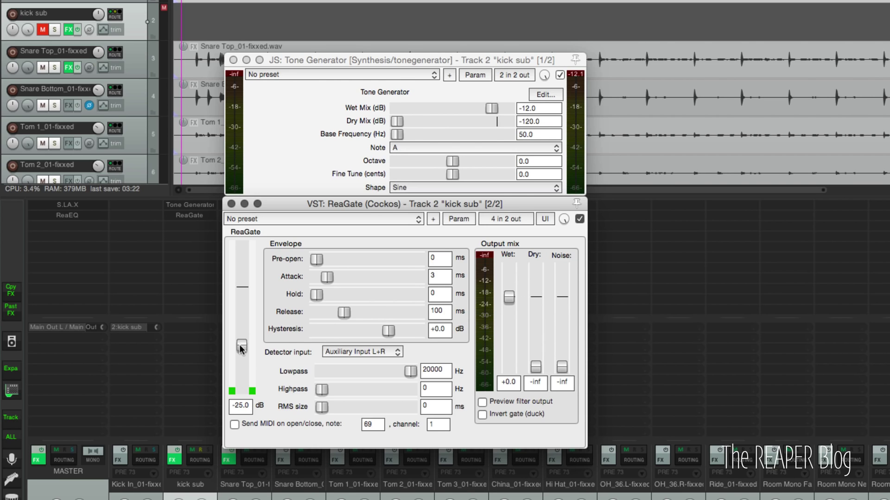
pyautogui.moveTo(240, 346); pyautogui.dragTo(241, 357)
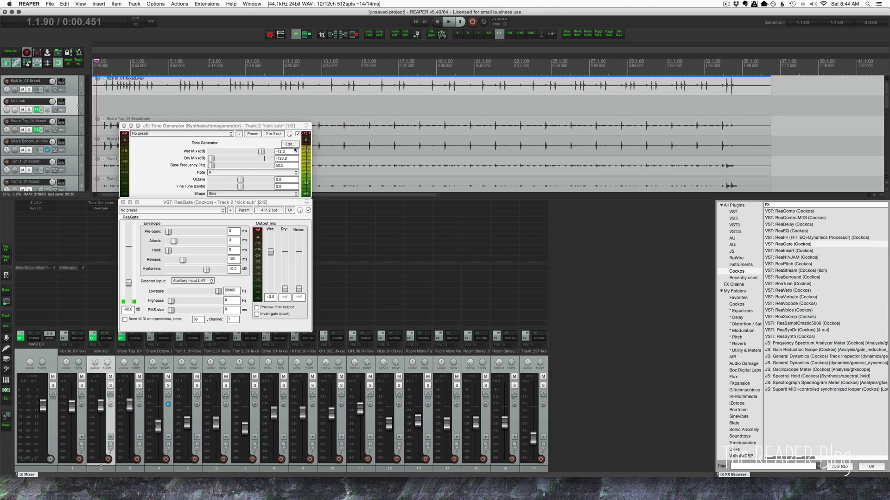
pyautogui.moveTo(281, 126); pyautogui.dragTo(291, 122)
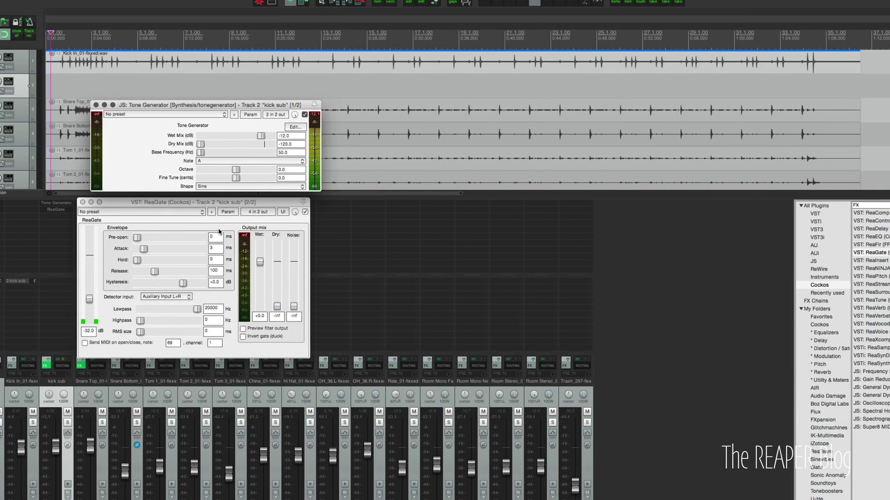
# Move the ReaGate window clear of the Tone Generator and toggle its bypass off and on
pyautogui.moveTo(139, 202); pyautogui.dragTo(235, 189)
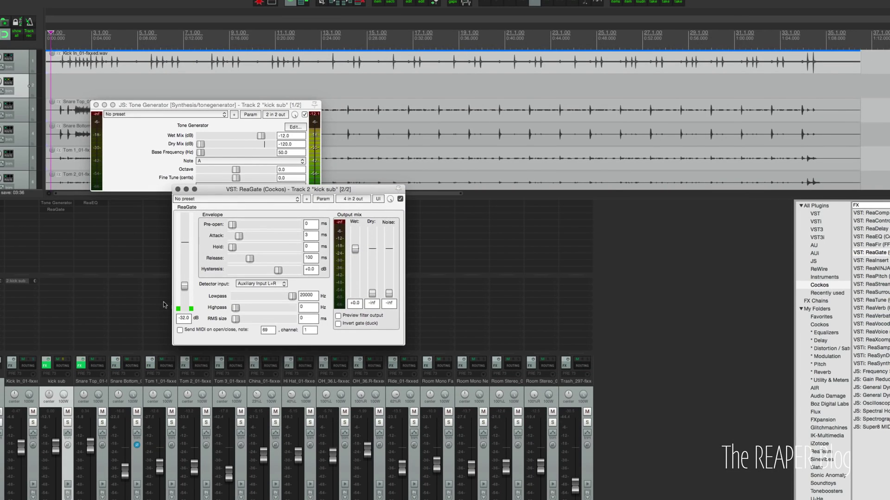
pyautogui.click(401, 199)
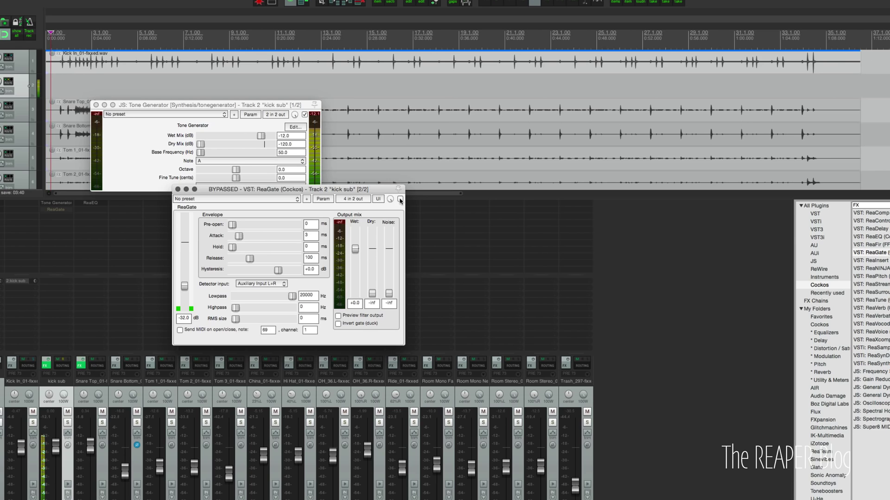
pyautogui.click(401, 200)
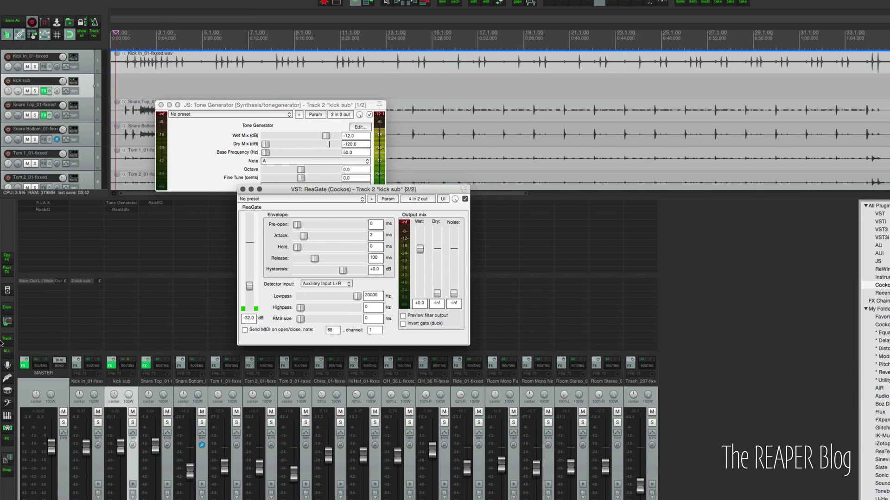
# Play the mix from near the start, briefly muting Kick In to compare
pyautogui.click(122, 87)
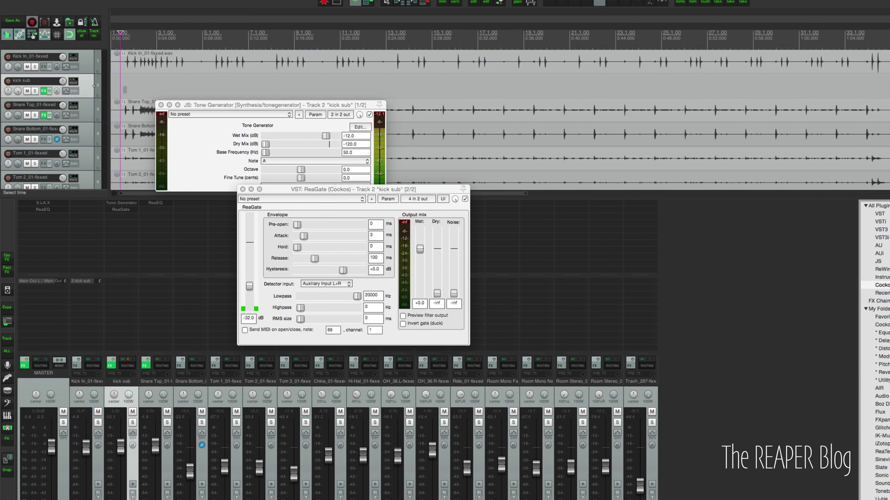
pyautogui.press('space')
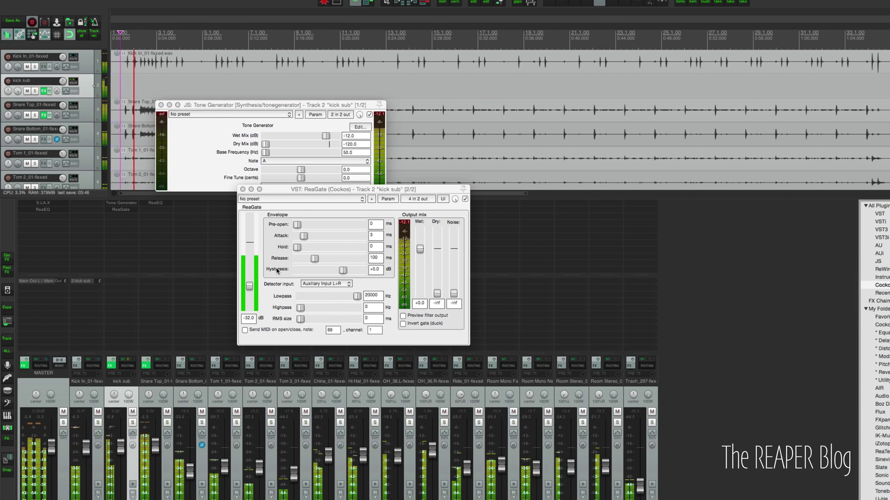
pyautogui.click(97, 412)
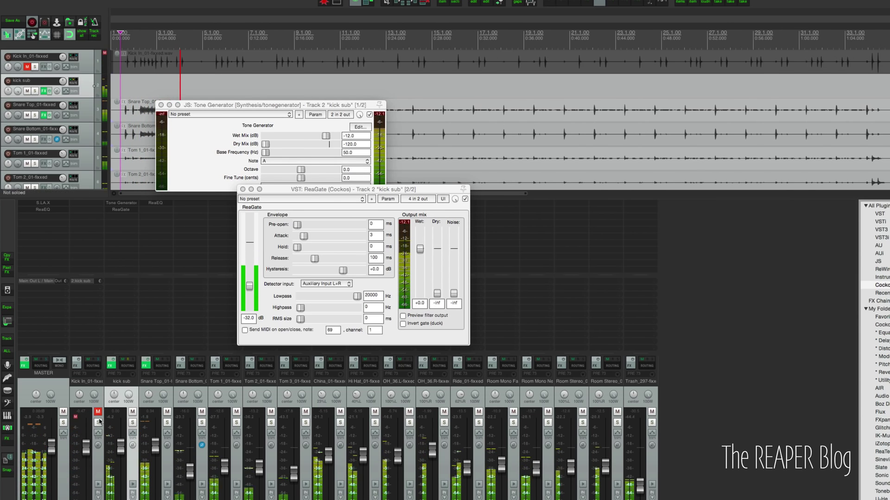
pyautogui.click(97, 412)
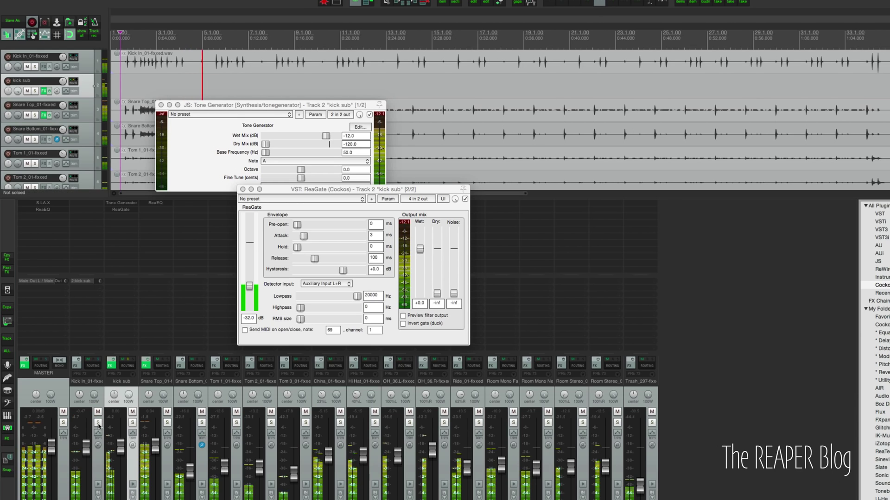
pyautogui.click(98, 426)
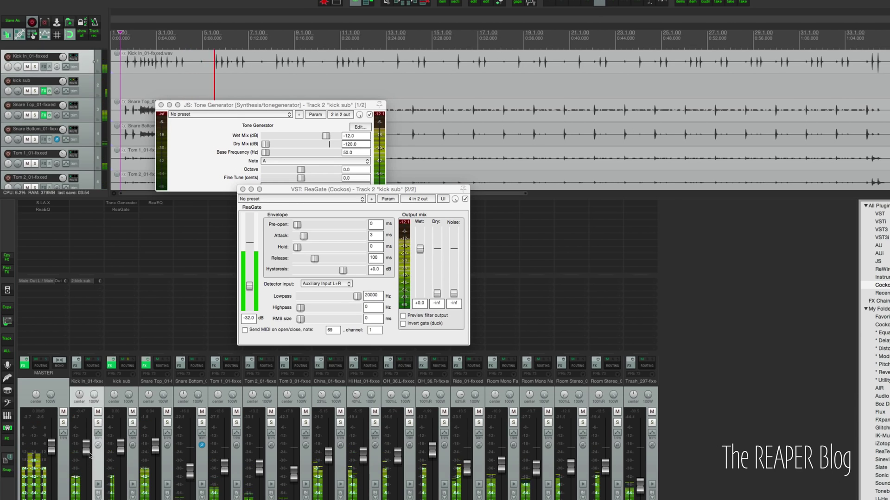
# Solo Kick In with kick sub, pull Kick In to -inf, and set gate threshold -18.5 dB, hold 4 ms
pyautogui.click(99, 423)
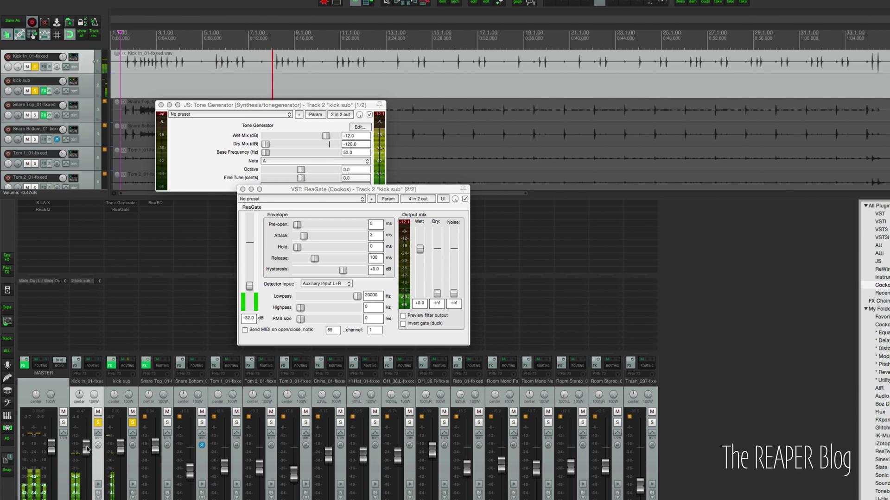
pyautogui.moveTo(87, 449); pyautogui.dragTo(86, 499)
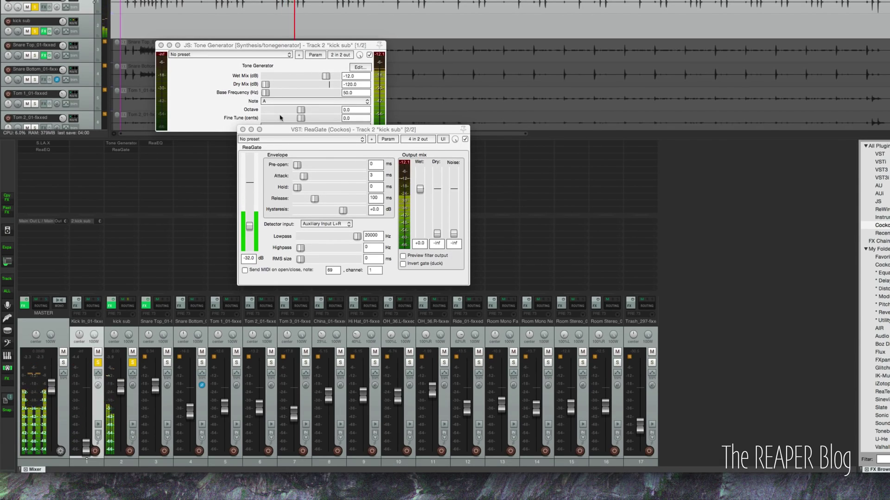
pyautogui.moveTo(280, 130); pyautogui.dragTo(281, 128)
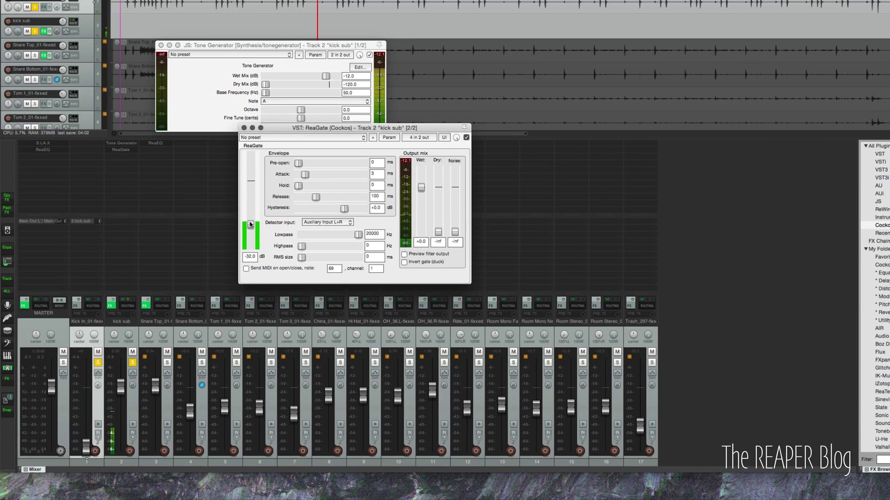
pyautogui.moveTo(250, 224); pyautogui.dragTo(253, 206)
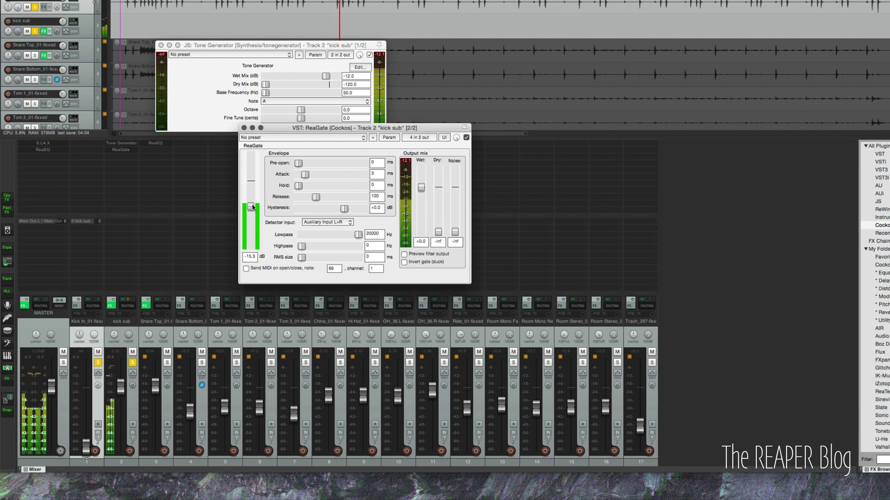
pyautogui.moveTo(252, 207); pyautogui.dragTo(251, 211)
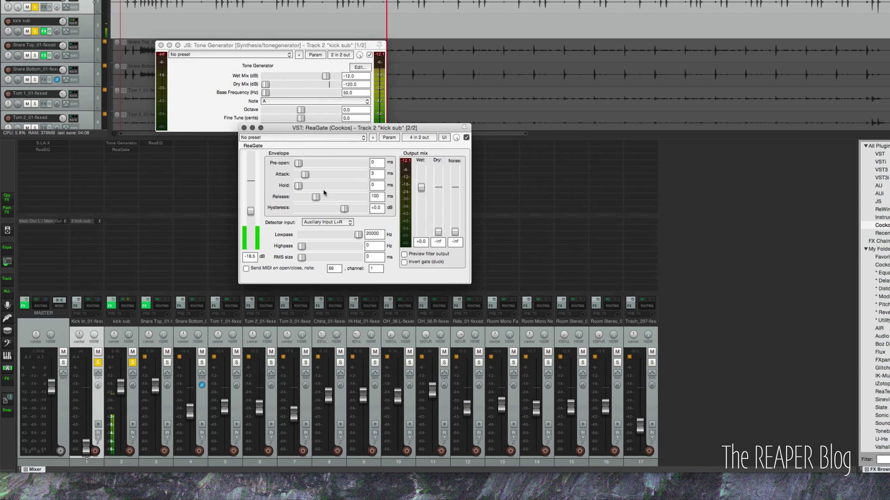
pyautogui.moveTo(298, 186)
pyautogui.mouseDown()
pyautogui.moveTo(323, 198)
pyautogui.moveTo(288, 182)
pyautogui.mouseUp()
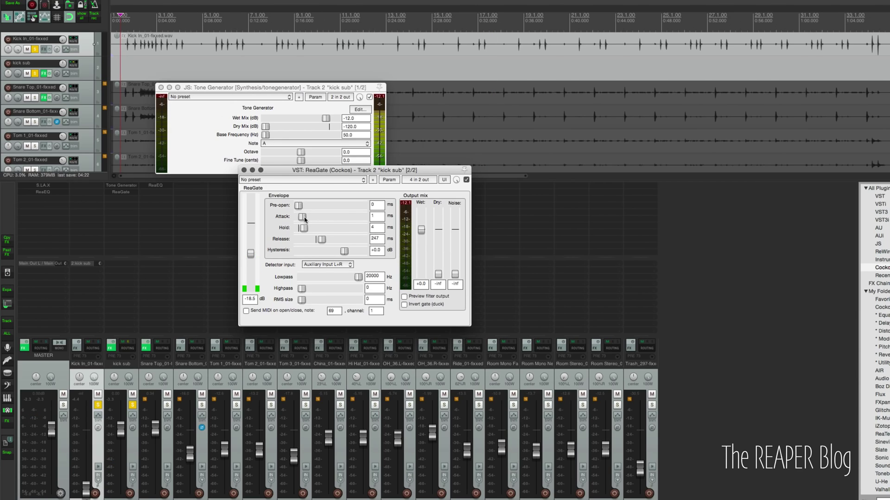
# Audition playback while setting ReaGate attack to 3 ms, hold 0 ms and release 136 ms
pyautogui.moveTo(305, 219); pyautogui.dragTo(316, 220)
pyautogui.press('space')
pyautogui.moveTo(321, 241); pyautogui.dragTo(299, 229)
pyautogui.press('space')
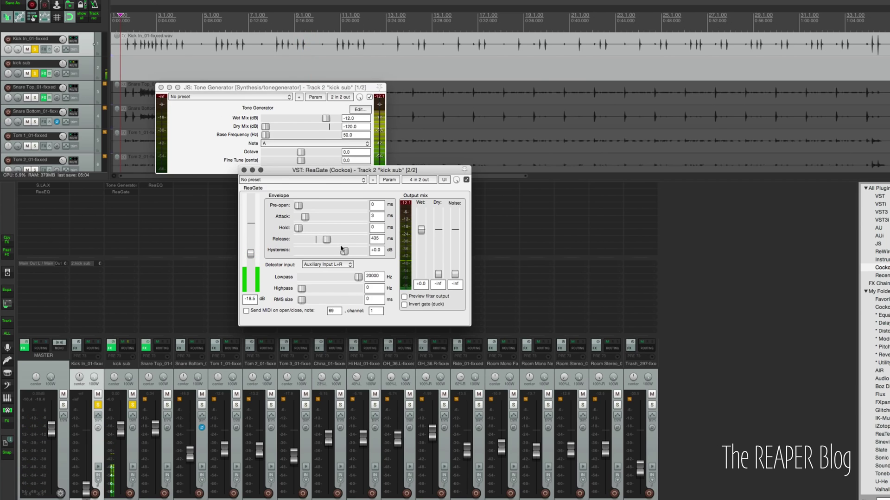
pyautogui.press('space')
pyautogui.moveTo(307, 241); pyautogui.dragTo(313, 241)
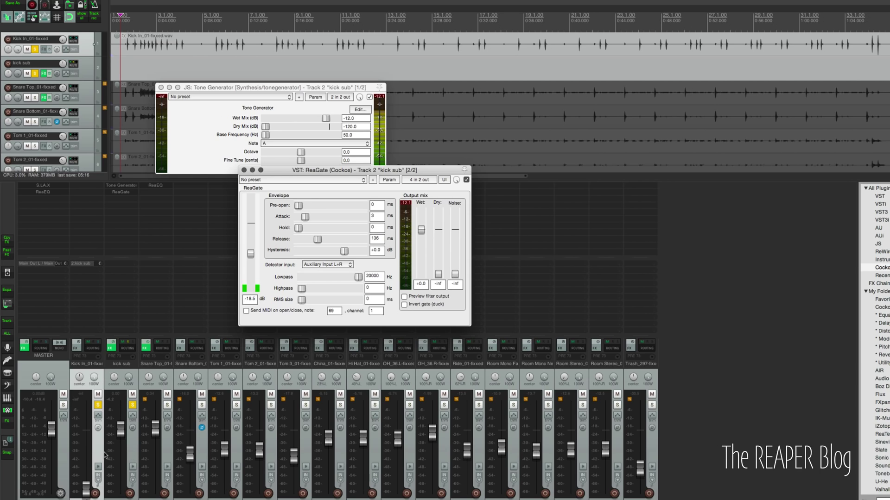
# Raise Kick In to about -18 dB and compare kick sub's level during playback
pyautogui.scroll(5, 106, 454)
pyautogui.press('space')
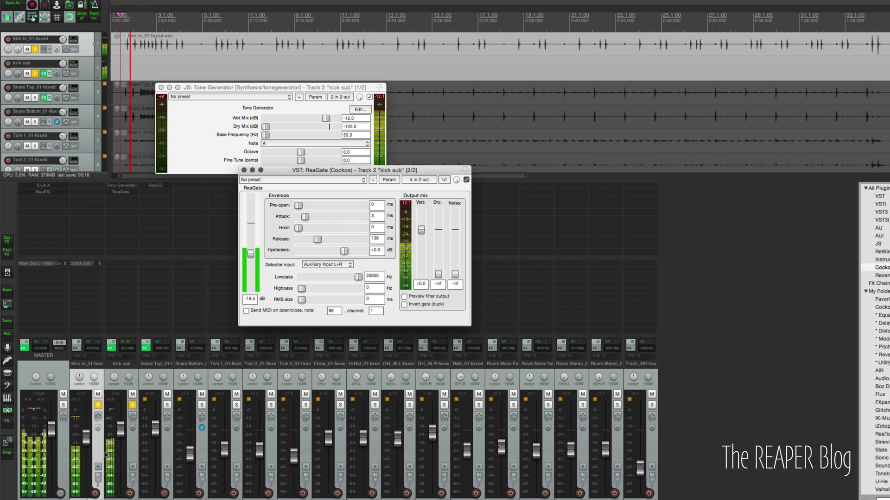
pyautogui.scroll(-10, 106, 454)
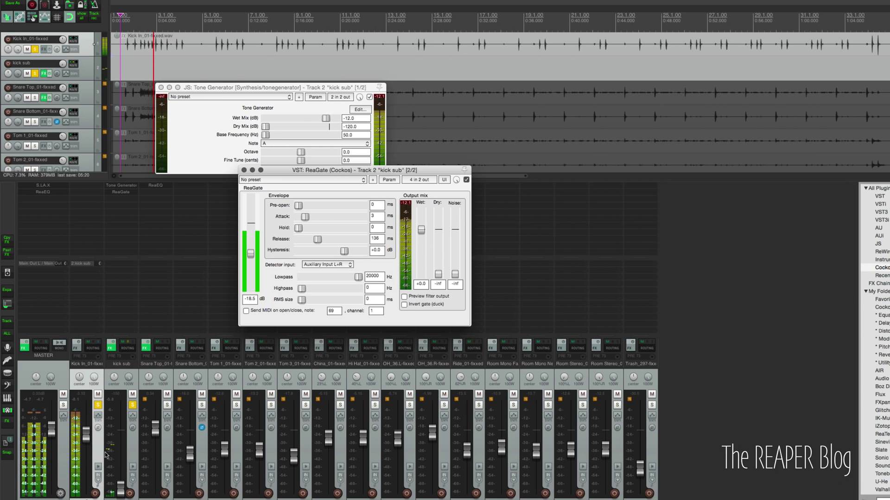
pyautogui.scroll(5, 106, 454)
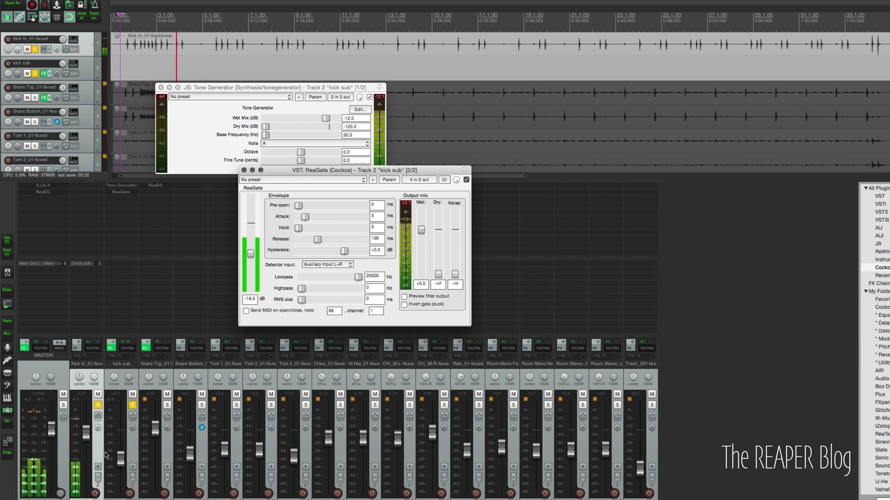
pyautogui.scroll(1, 106, 454)
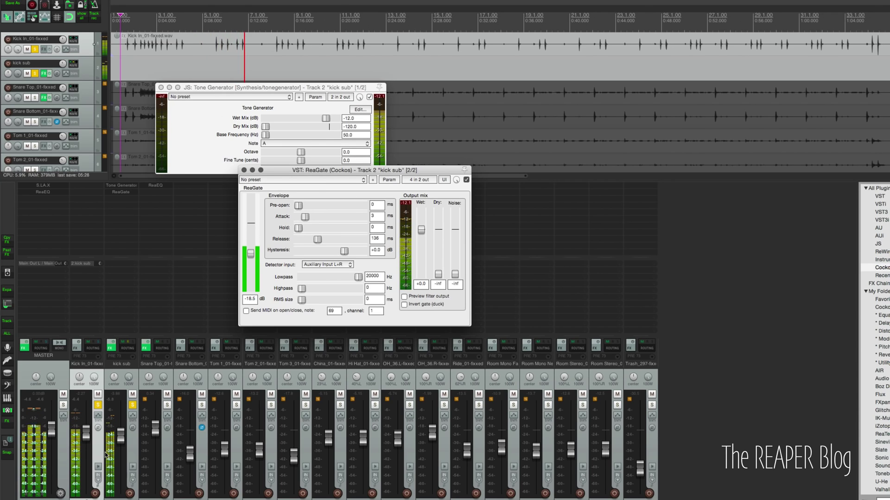
pyautogui.press('space')
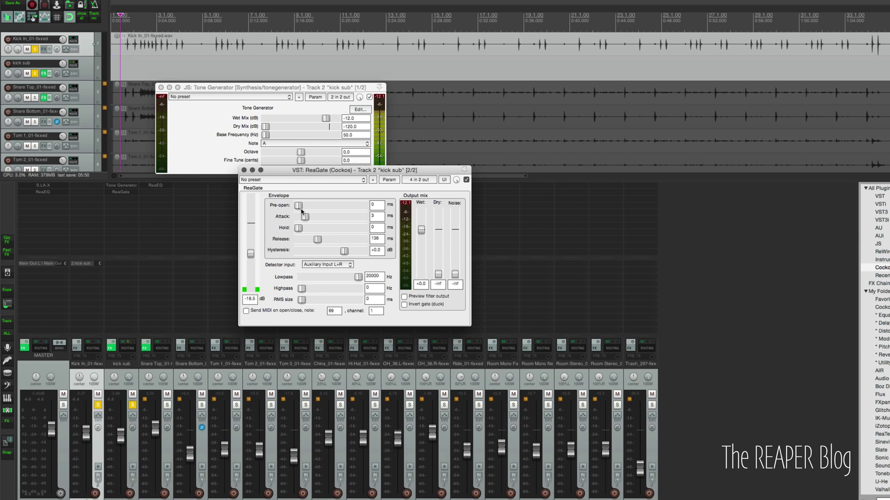
# Set the Tone Generator base frequency to 40 Hz, resume playback, and raise ReaGate hold to 1 ms
pyautogui.click(355, 134)
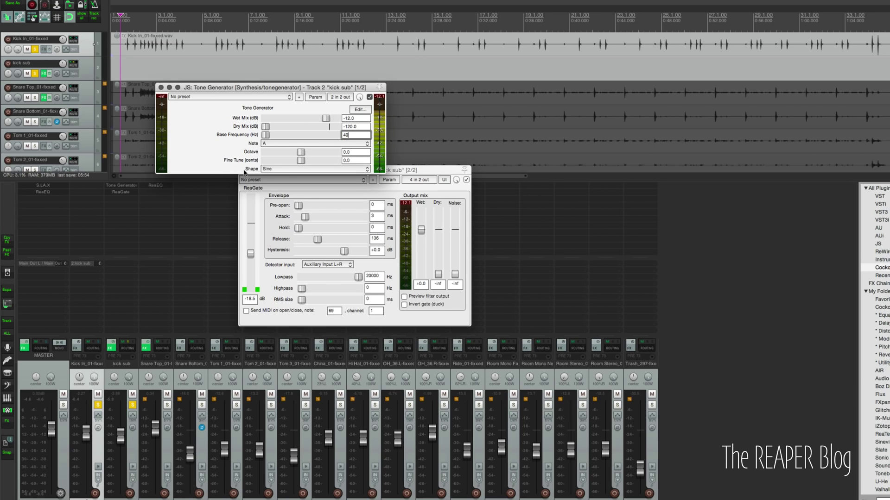
pyautogui.press('Return')
pyautogui.press('space')
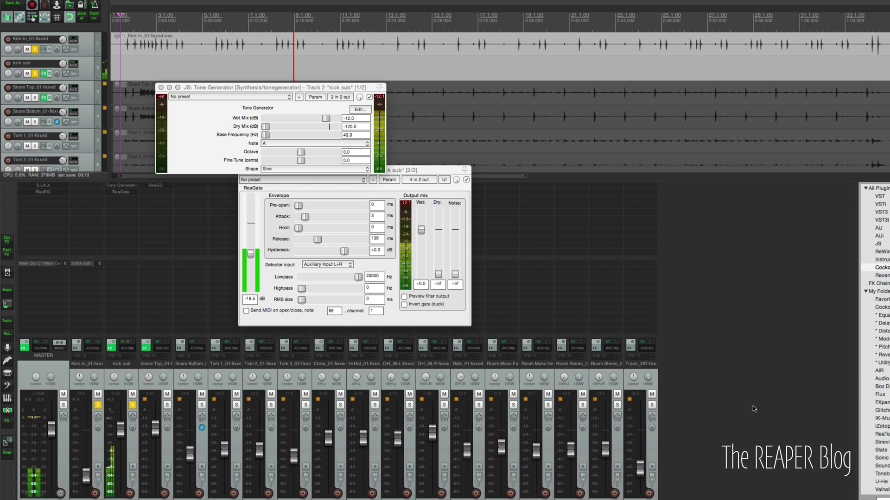
pyautogui.moveTo(298, 227); pyautogui.dragTo(301, 228)
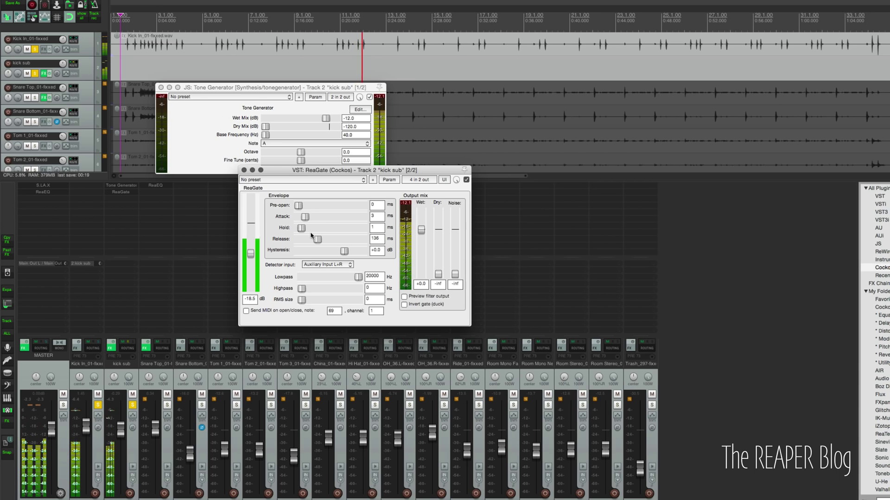
# Clear the kick track solos, then briefly mute and unmute kick sub to compare the mix
pyautogui.press('space')
pyautogui.click(132, 405)
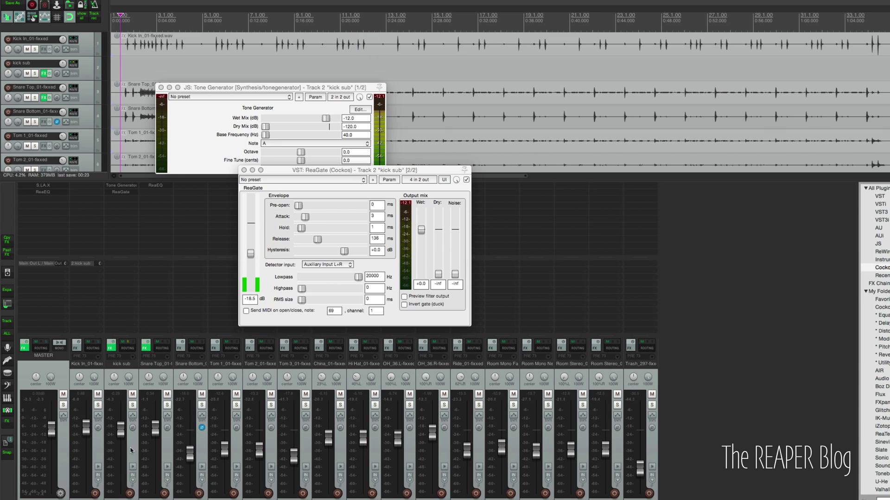
pyautogui.click(130, 448)
pyautogui.scroll(-10, 132, 450)
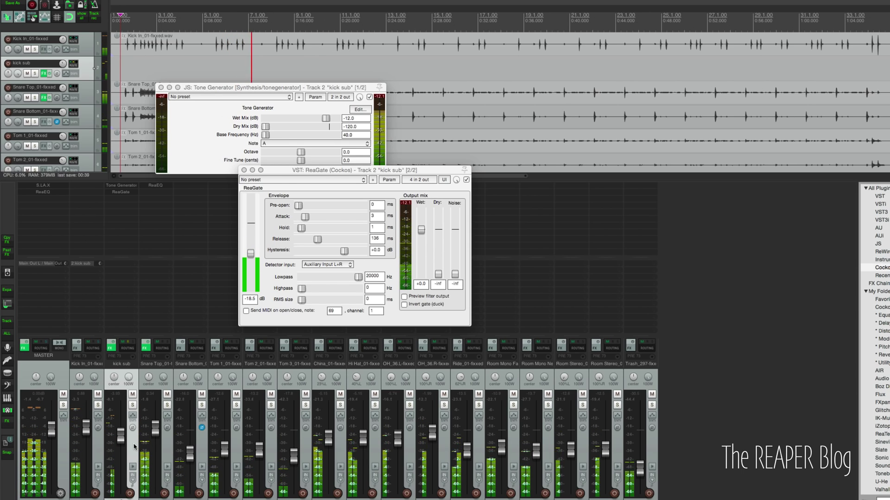
pyautogui.press('F5')
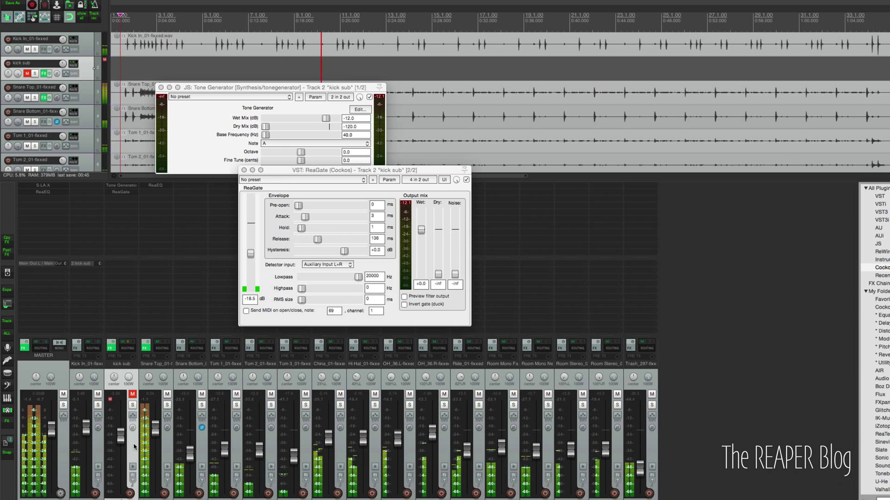
pyautogui.press('F5')
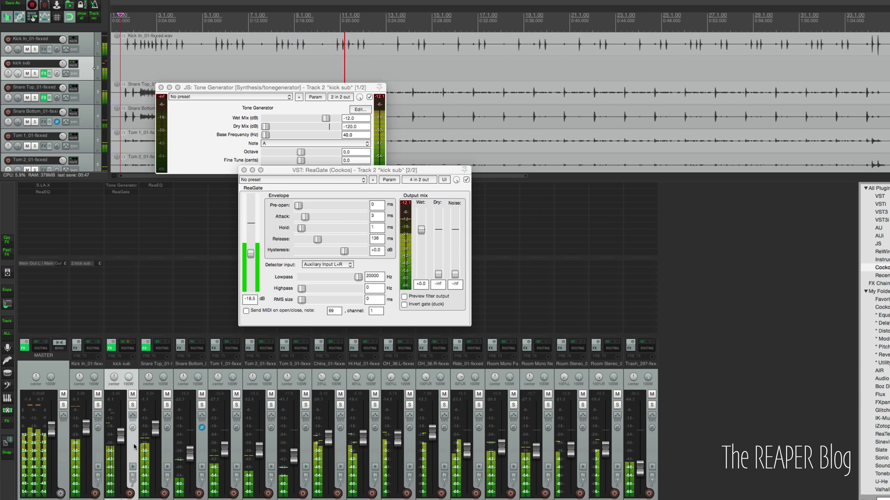